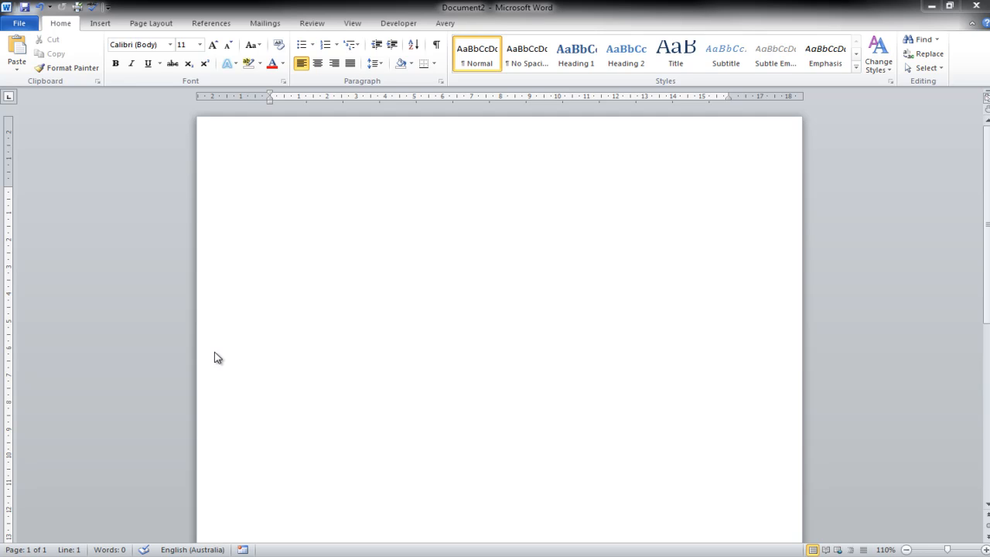
# Insert a table of six columns and three rows from the table grid, and undo the insertion
pyautogui.click(103, 28)
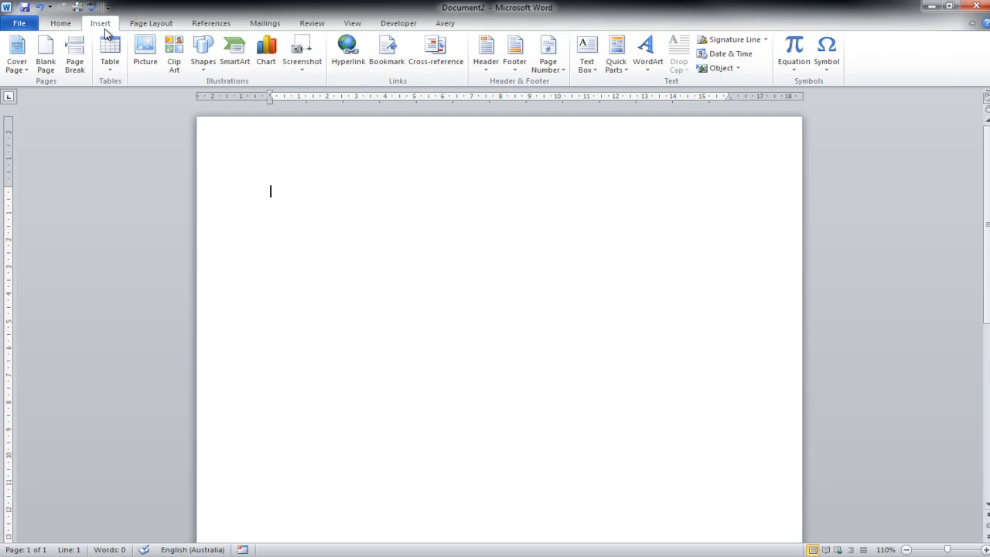
pyautogui.click(110, 73)
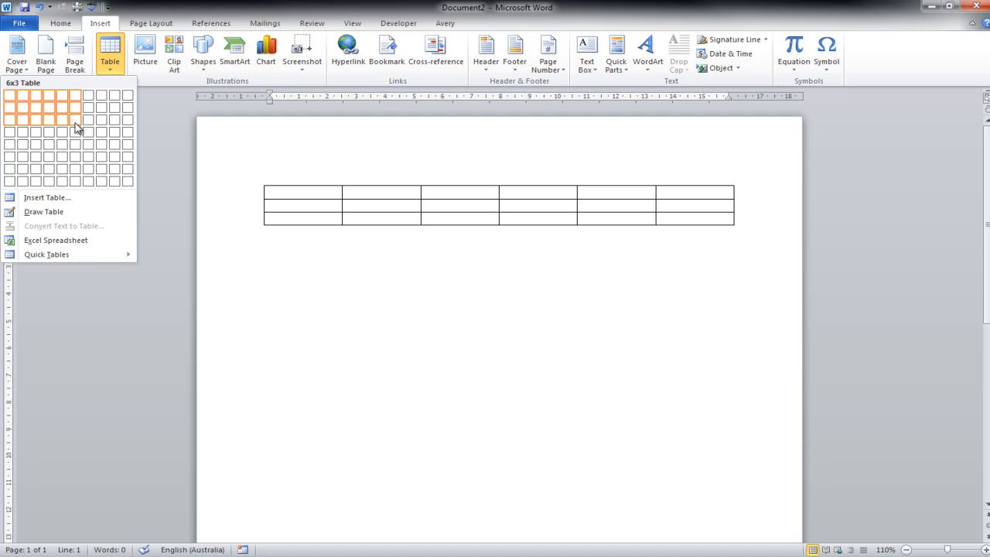
pyautogui.click(77, 128)
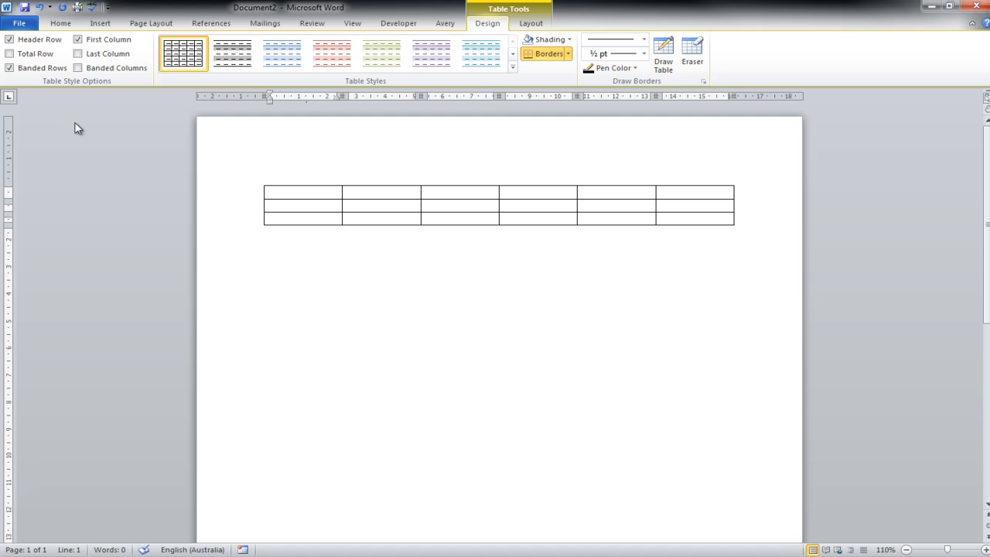
pyautogui.hotkey('ctrl', 'z')
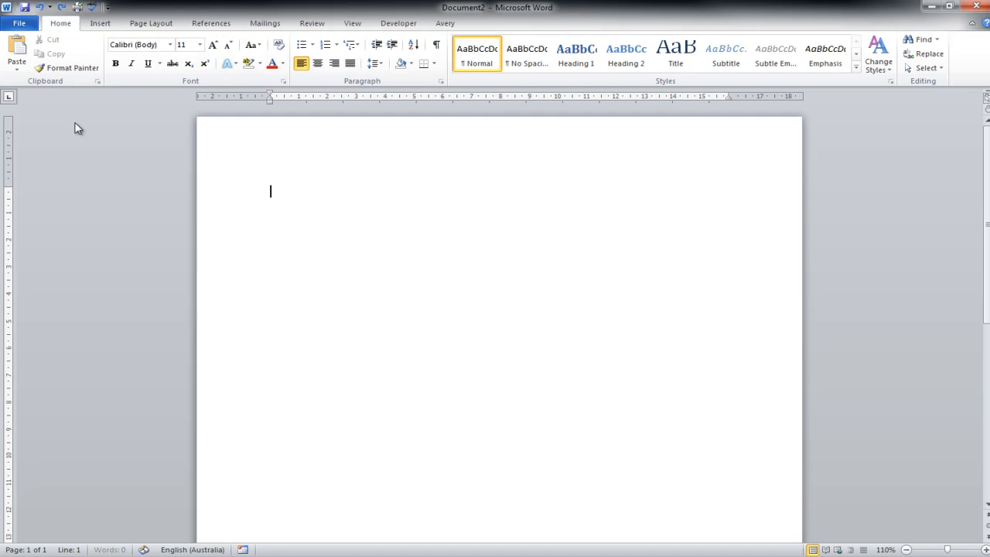
# Insert a table by specifying its size in the Insert Table dialog, increasing the number of rows
pyautogui.click(109, 27)
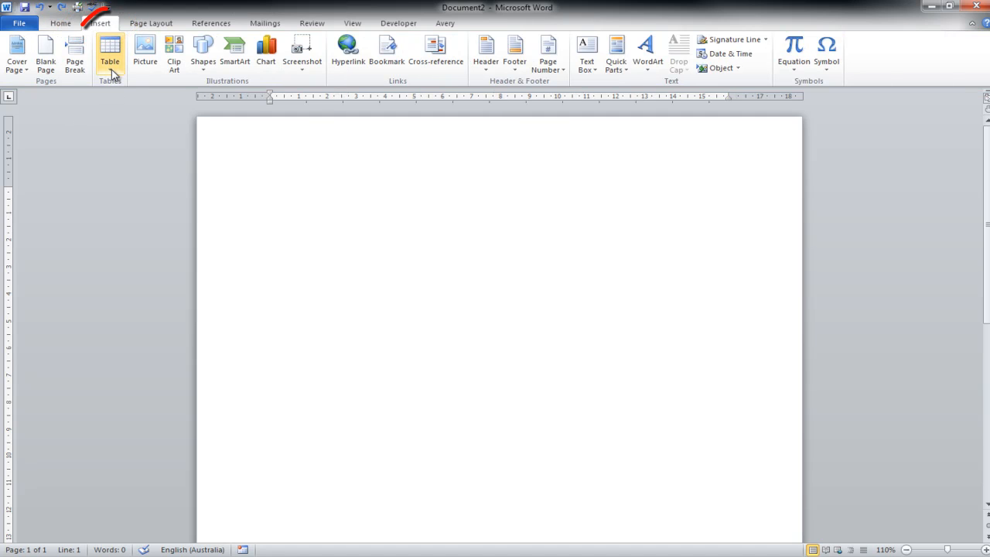
pyautogui.click(110, 54)
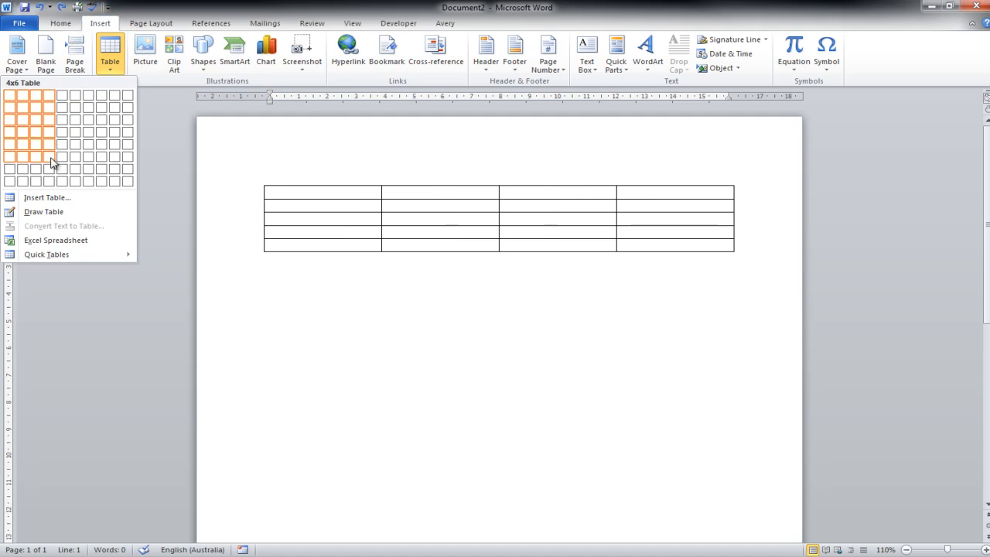
pyautogui.click(50, 199)
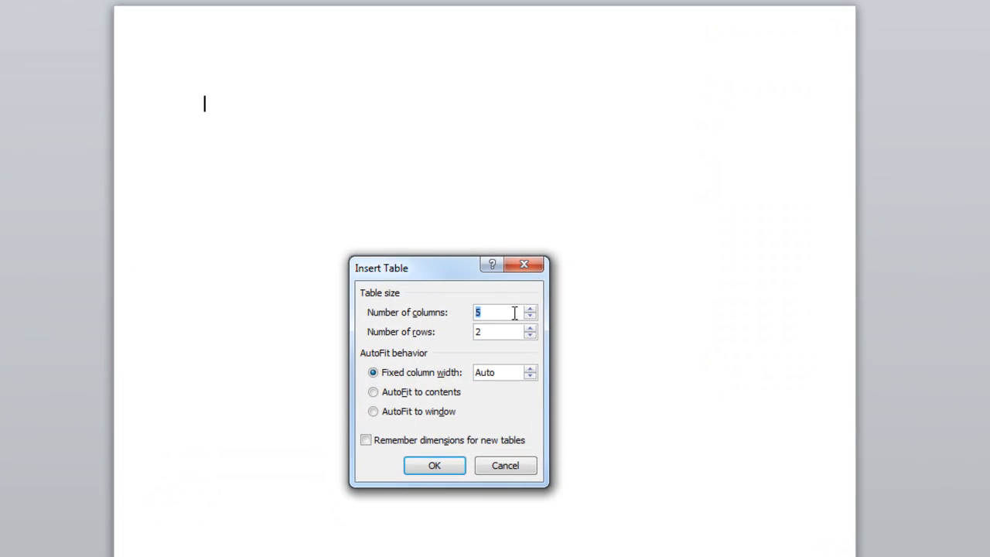
pyautogui.click(530, 328)
pyautogui.click(433, 466)
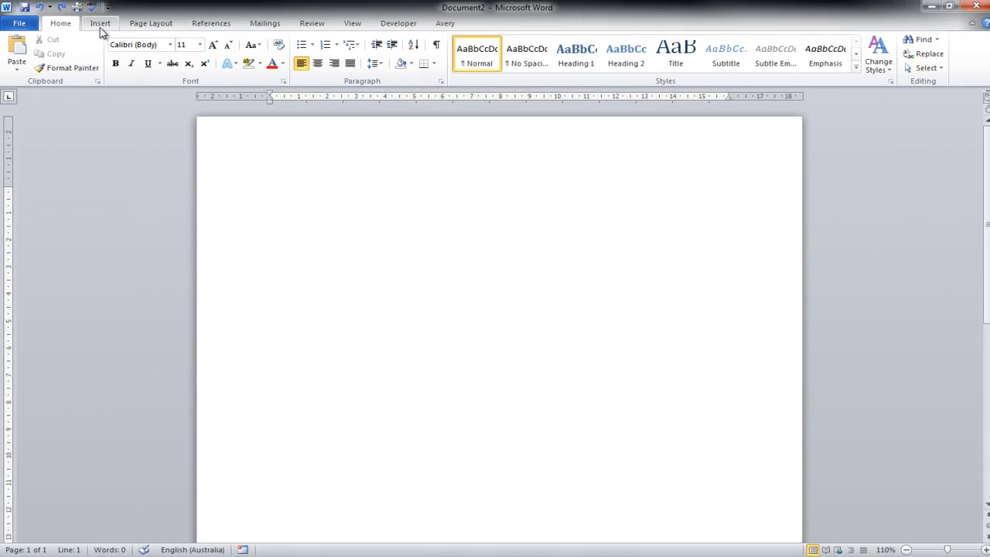
# Draw a table's outer frame about 15.5 cm wide at the start of the document with Draw Table
pyautogui.click(100, 25)
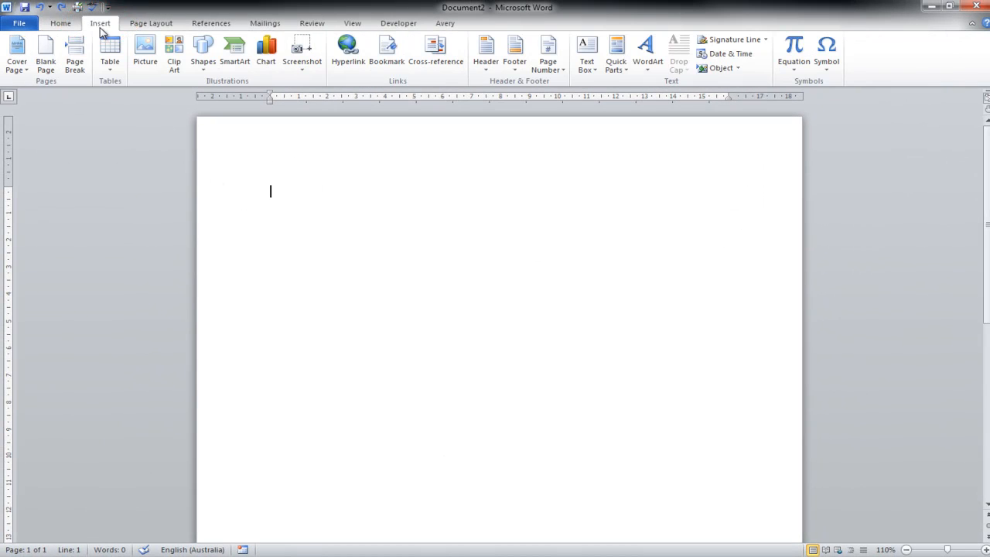
pyautogui.click(111, 69)
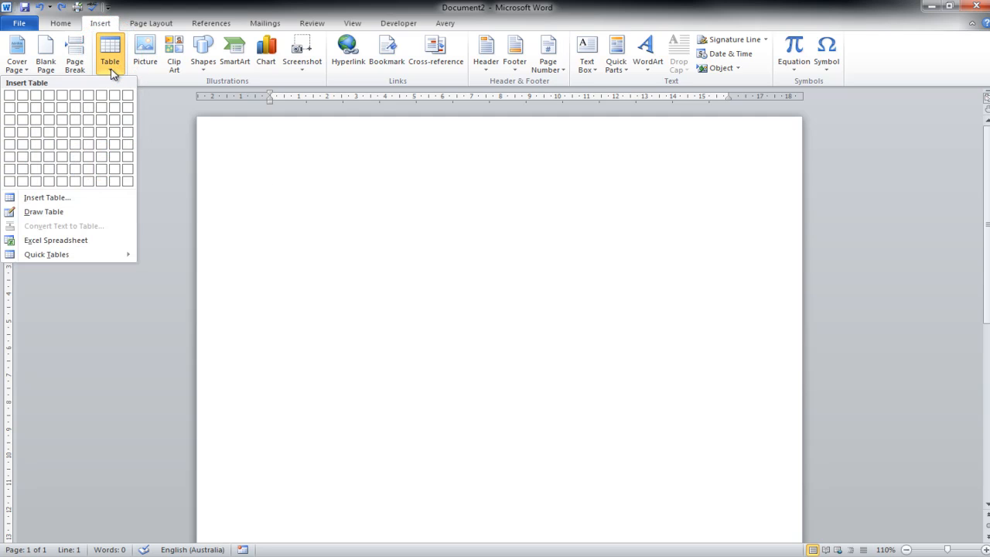
pyautogui.click(59, 215)
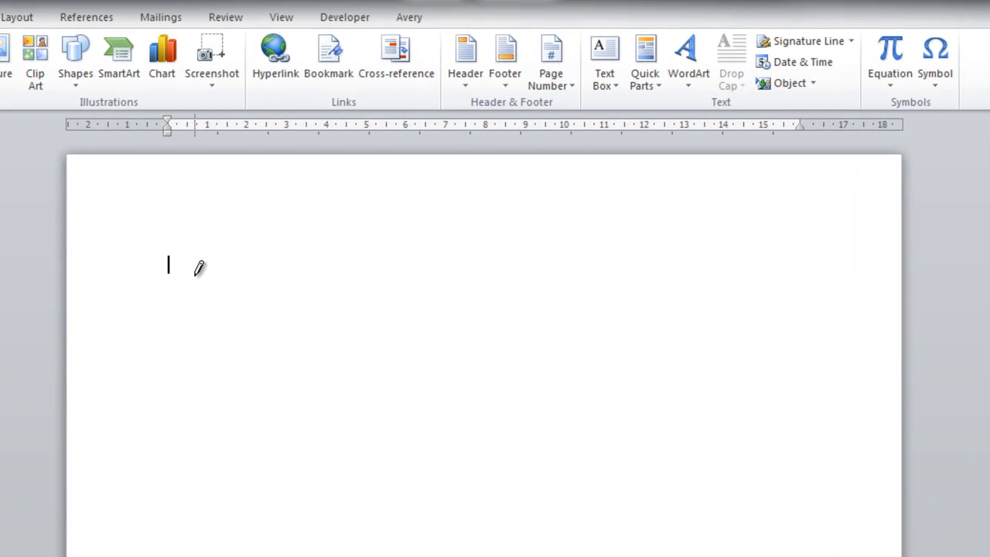
pyautogui.click(199, 266)
pyautogui.moveTo(171, 310)
pyautogui.mouseDown()
pyautogui.moveTo(510, 391)
pyautogui.moveTo(608, 459)
pyautogui.moveTo(785, 516)
pyautogui.mouseUp()
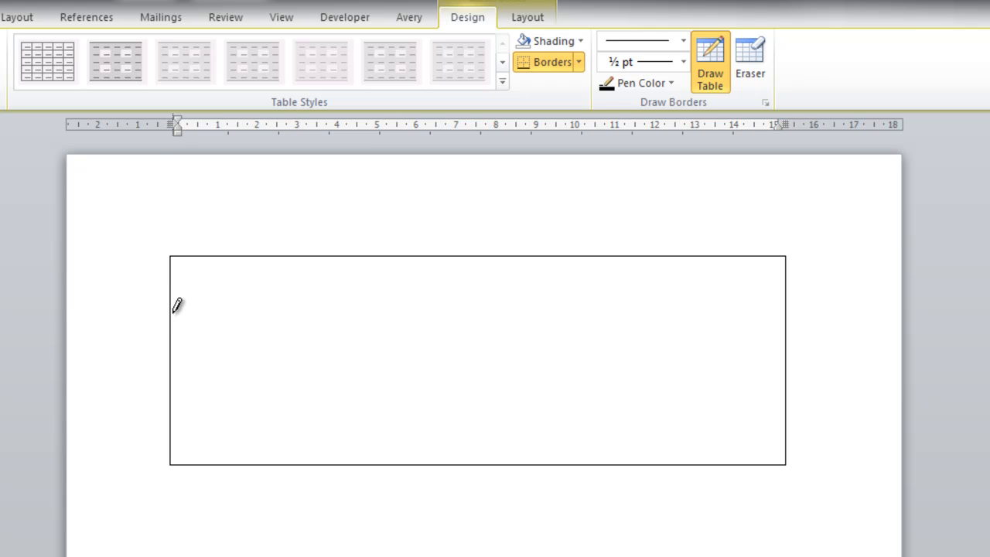
# Divide the drawn frame into three rows and four columns with two horizontal and three vertical lines
pyautogui.moveTo(172, 312)
pyautogui.mouseDown()
pyautogui.moveTo(253, 333)
pyautogui.moveTo(609, 336)
pyautogui.moveTo(712, 397)
pyautogui.moveTo(825, 214)
pyautogui.moveTo(791, 308)
pyautogui.mouseUp()
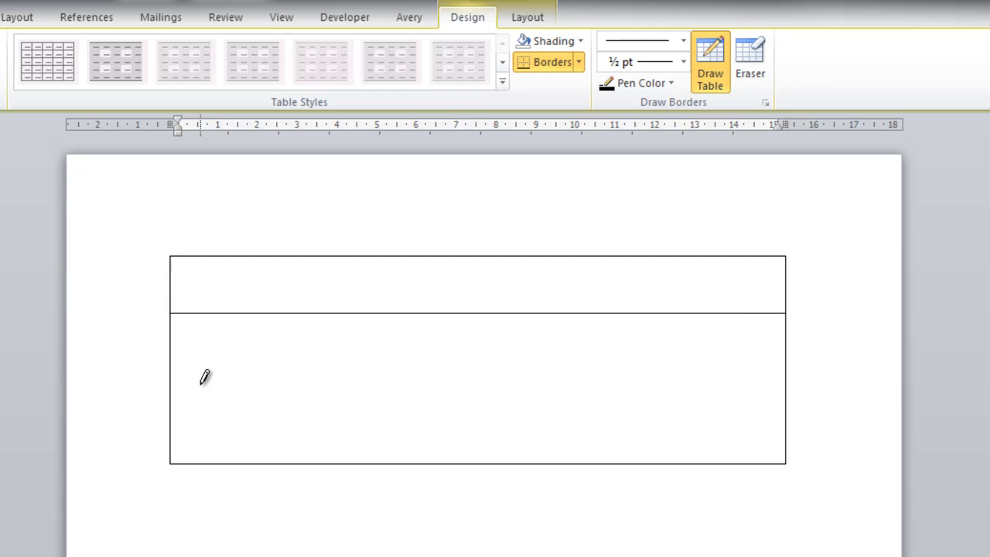
pyautogui.moveTo(174, 381)
pyautogui.mouseDown()
pyautogui.moveTo(485, 410)
pyautogui.moveTo(773, 372)
pyautogui.mouseUp()
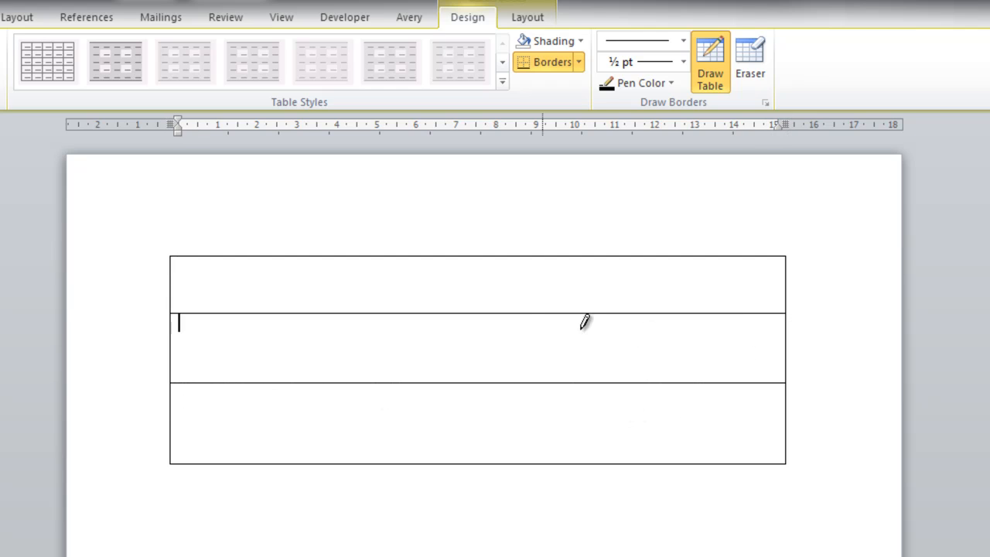
pyautogui.moveTo(327, 255)
pyautogui.mouseDown()
pyautogui.moveTo(314, 386)
pyautogui.moveTo(328, 460)
pyautogui.mouseUp()
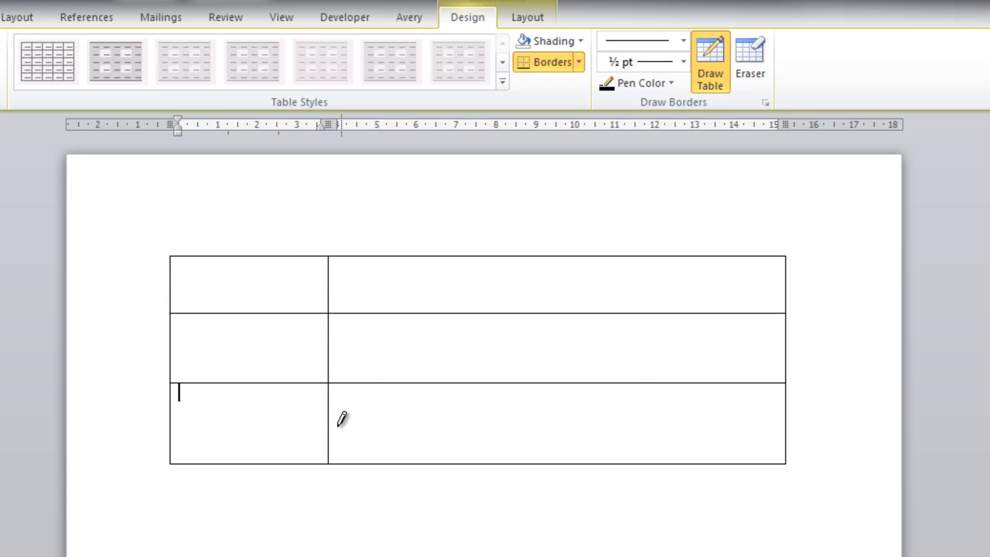
pyautogui.moveTo(481, 256); pyautogui.dragTo(480, 458)
pyautogui.moveTo(644, 256); pyautogui.dragTo(629, 441)
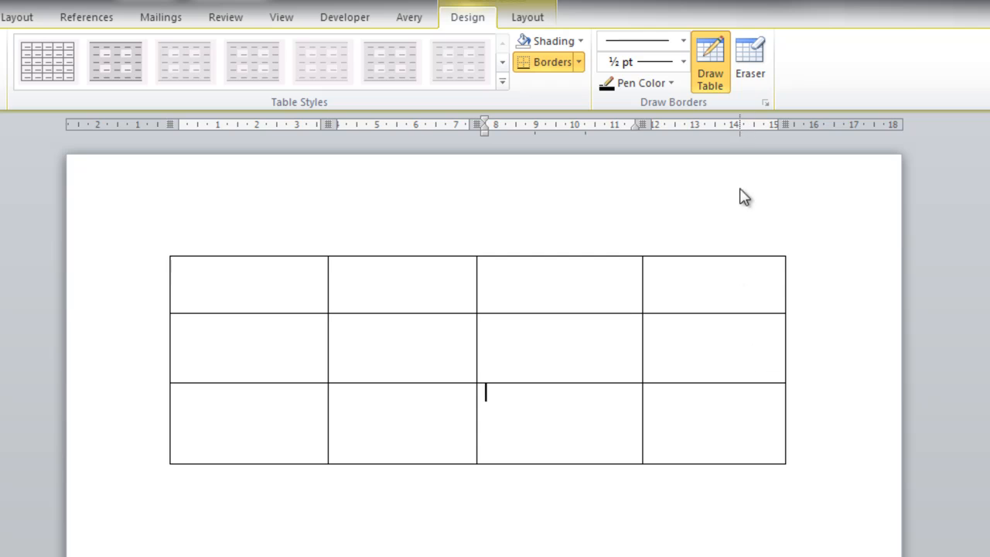
# Erase the vertical line between the third and fourth columns in all three rows
pyautogui.click(750, 77)
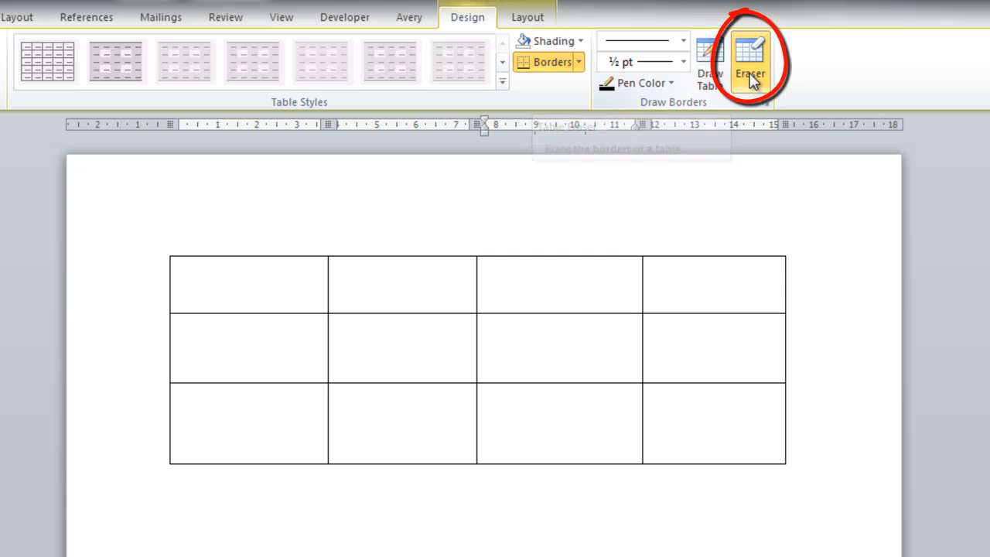
pyautogui.click(643, 282)
pyautogui.click(643, 337)
pyautogui.click(643, 421)
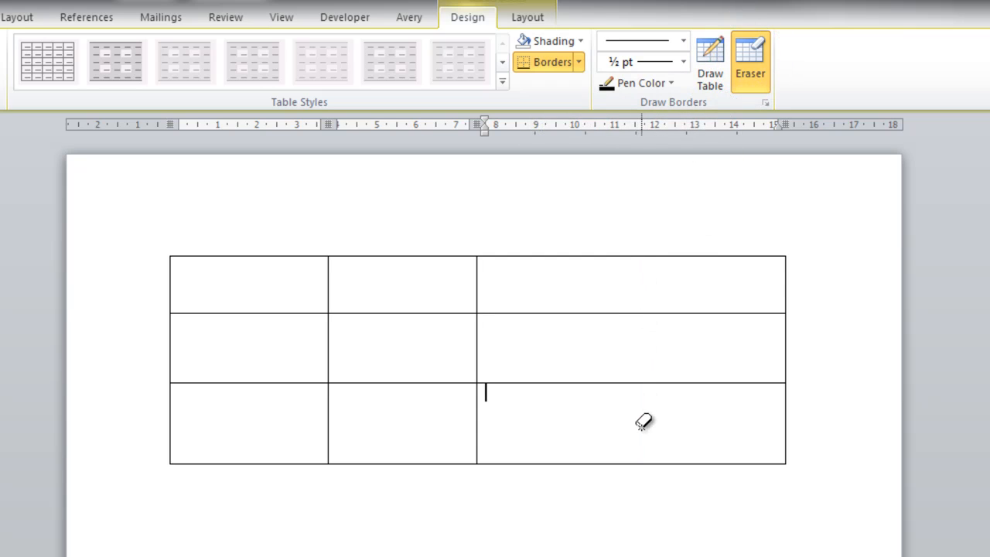
# Redraw the vertical line between the third and fourth columns, and undo the whole drawn table
pyautogui.click(711, 62)
pyautogui.moveTo(643, 256); pyautogui.dragTo(647, 430)
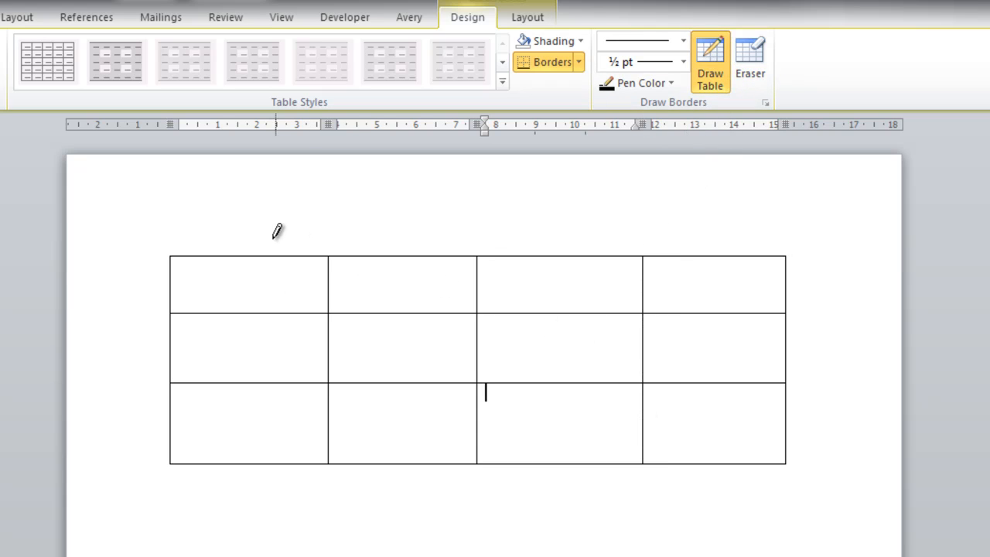
pyautogui.click(709, 56)
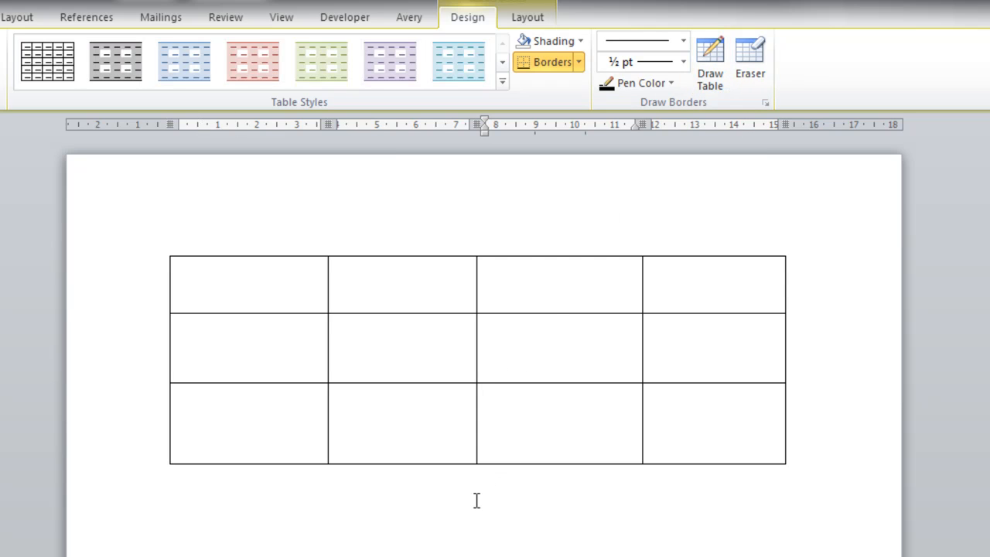
pyautogui.hotkey('ctrl', 'z')
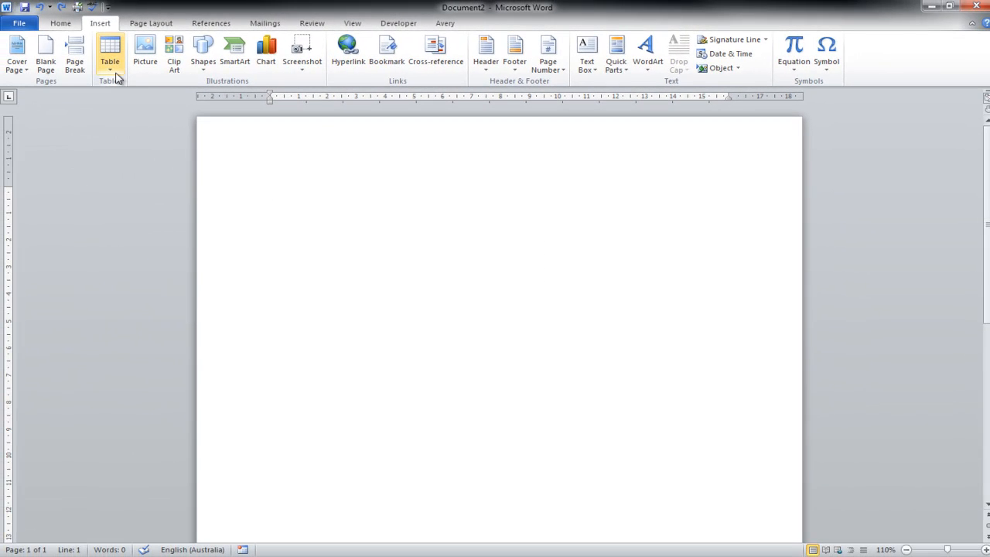
# Insert an embedded Excel spreadsheet, try resizing its frame from the lower corner, and select cell A1
pyautogui.click(112, 69)
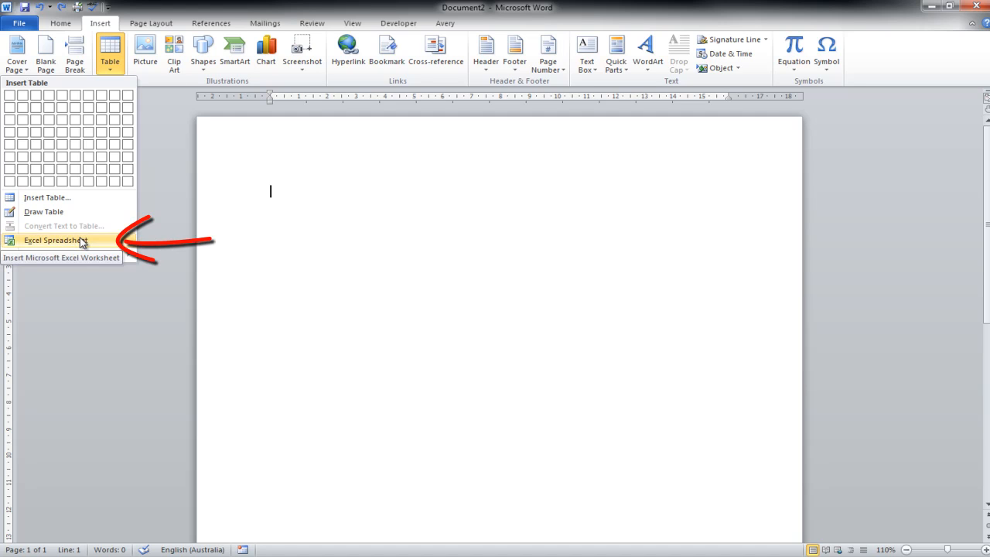
pyautogui.click(54, 240)
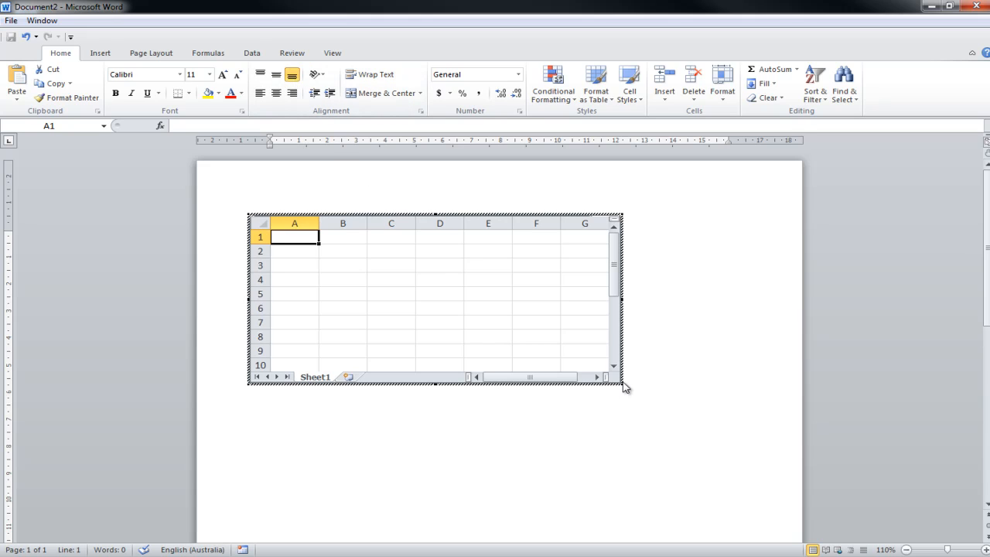
pyautogui.moveTo(621, 383)
pyautogui.mouseDown()
pyautogui.moveTo(683, 410)
pyautogui.moveTo(621, 384)
pyautogui.mouseUp()
pyautogui.click(497, 333)
pyautogui.click(290, 240)
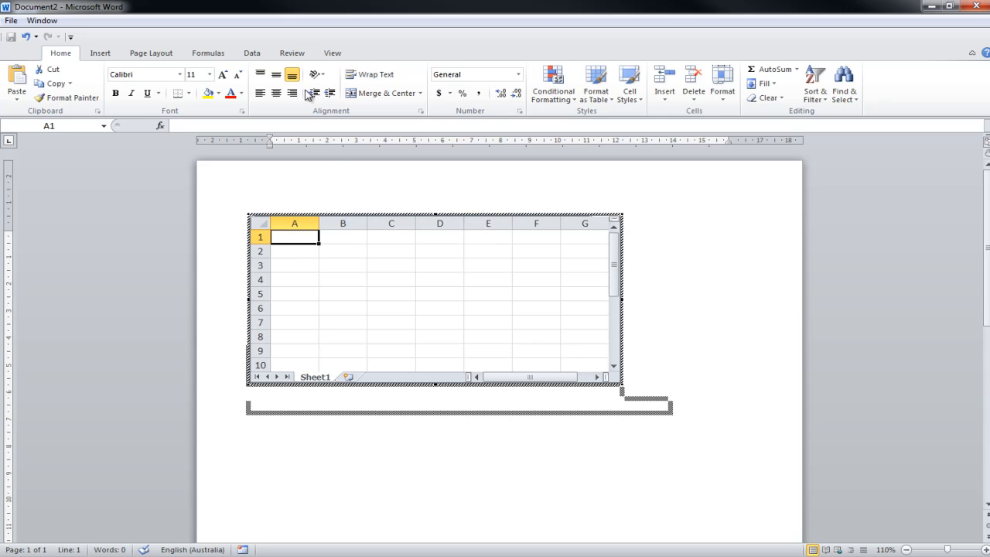
# Examine the spreadsheet's formula, page layout, data, review and view commands, and leave spreadsheet editing
pyautogui.click(209, 54)
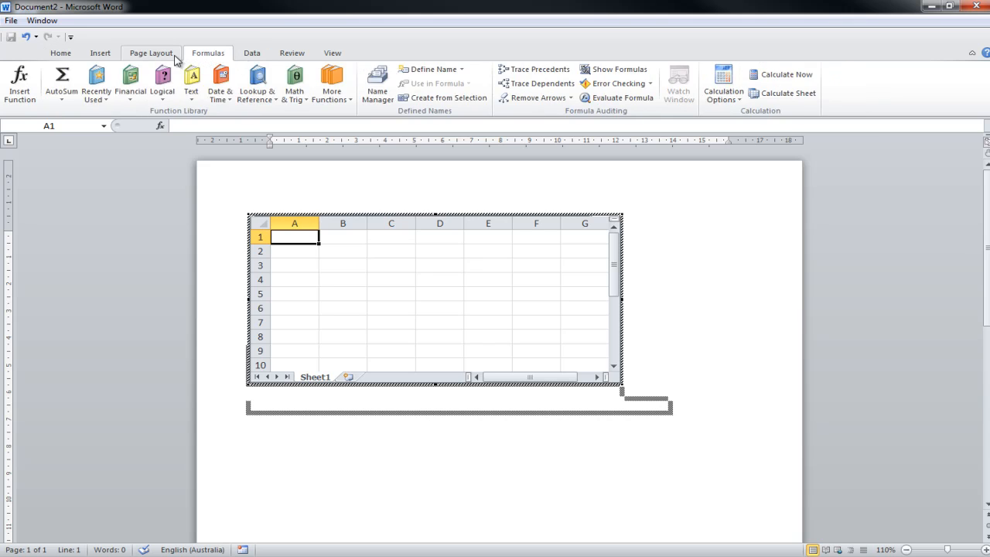
pyautogui.click(177, 55)
pyautogui.click(254, 59)
pyautogui.click(291, 56)
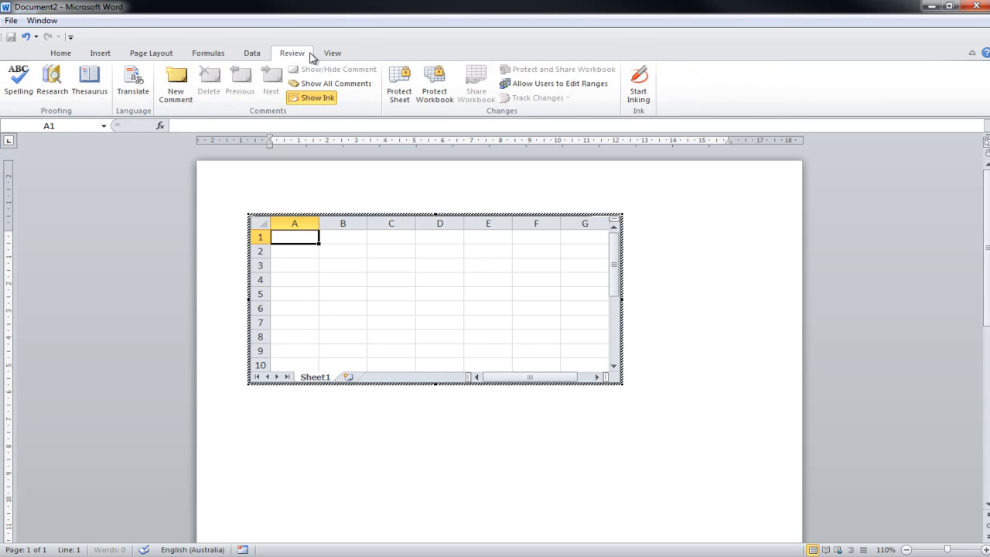
pyautogui.click(330, 57)
pyautogui.click(253, 55)
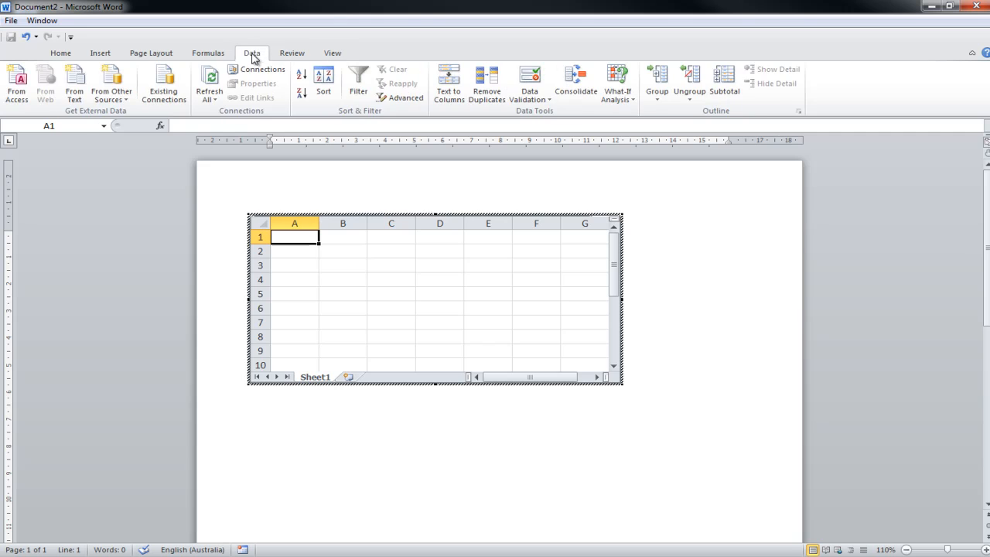
pyautogui.click(219, 56)
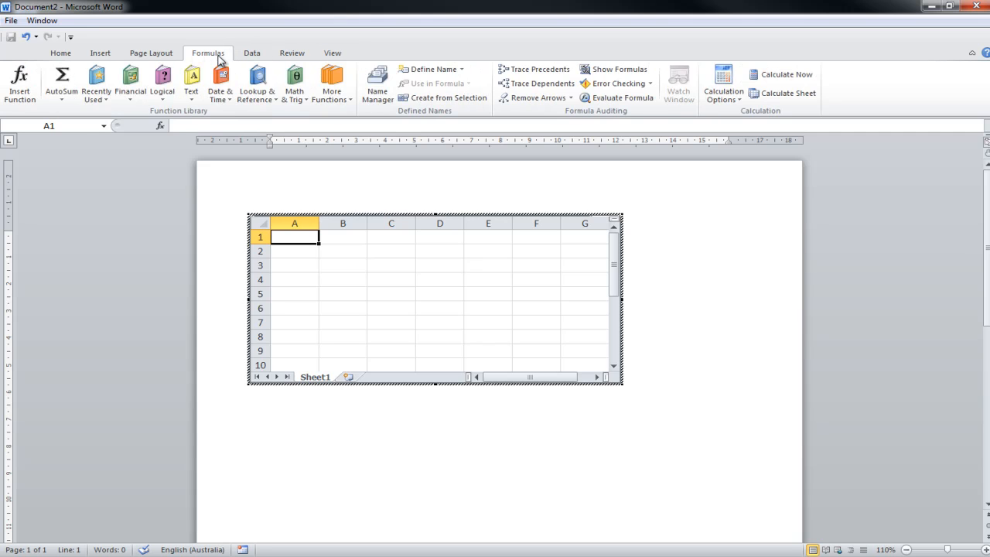
pyautogui.click(154, 55)
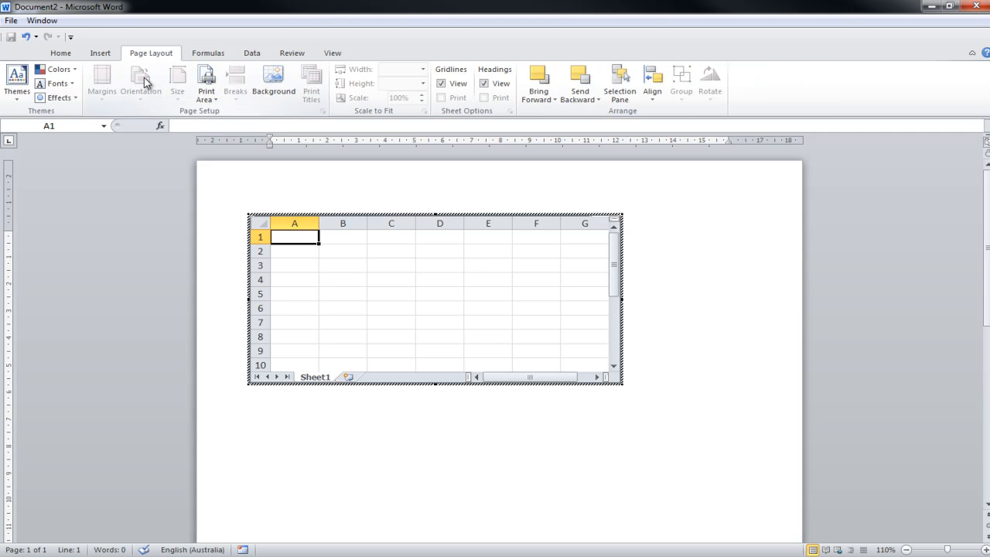
pyautogui.click(62, 54)
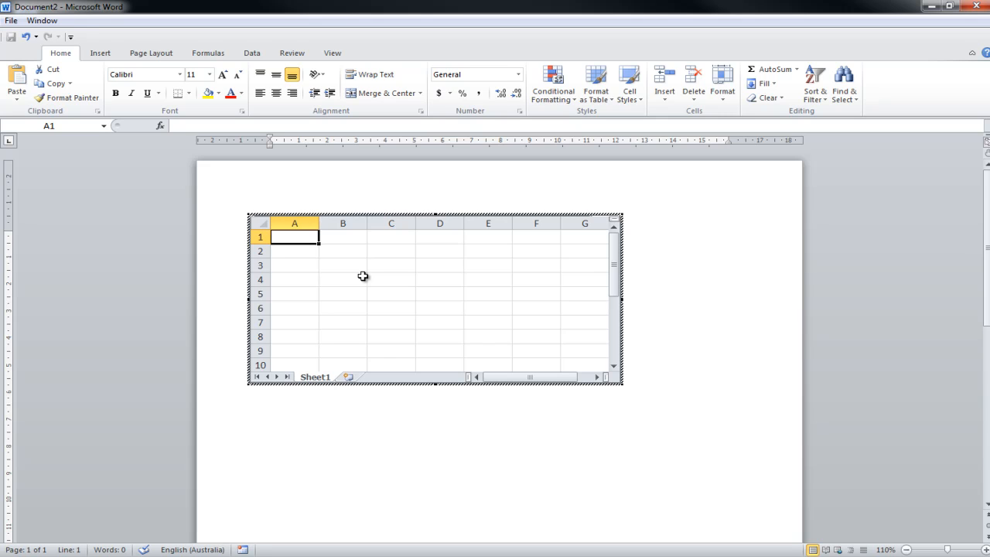
pyautogui.press('Escape')
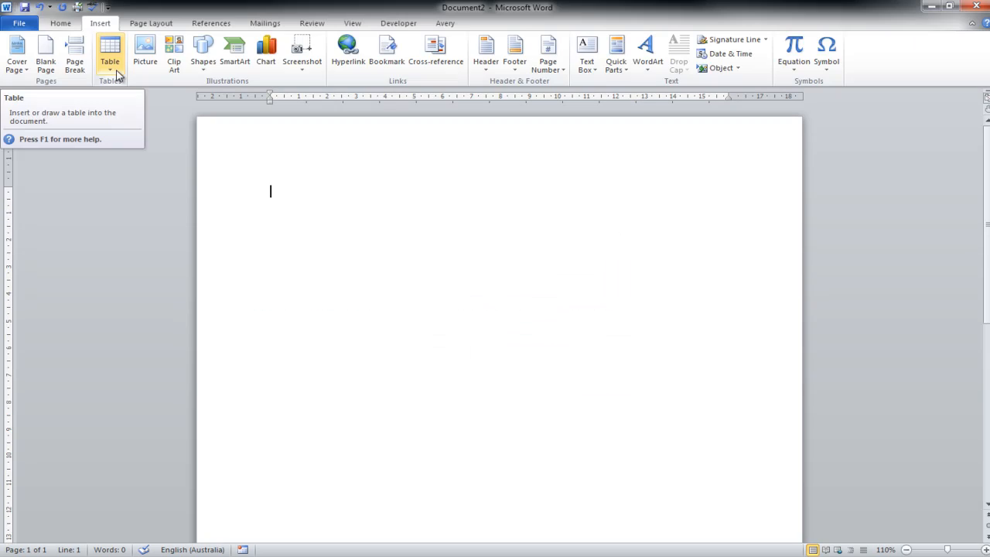
# Browse the built-in Quick Tables gallery and insert the Calendar 4 table into the document
pyautogui.click(110, 68)
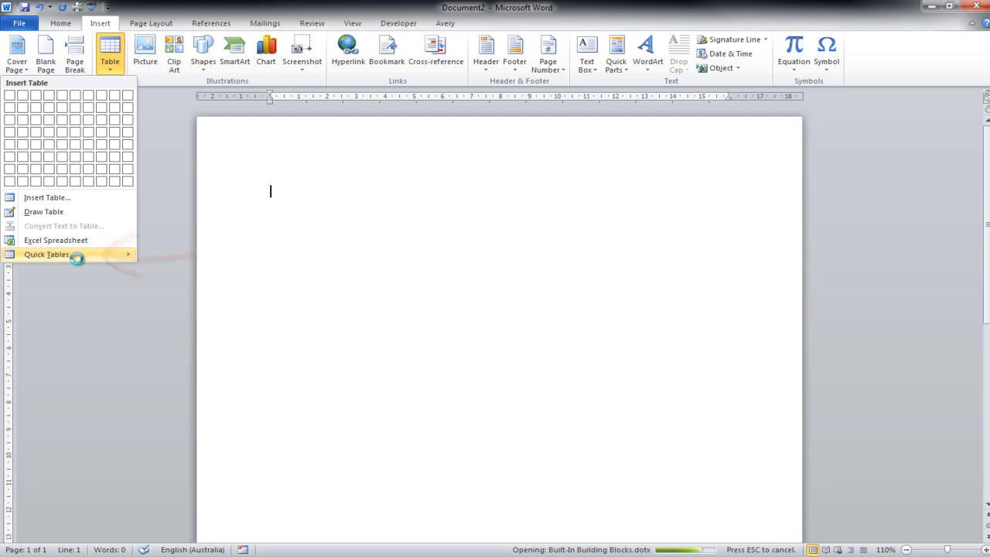
pyautogui.moveTo(77, 262)
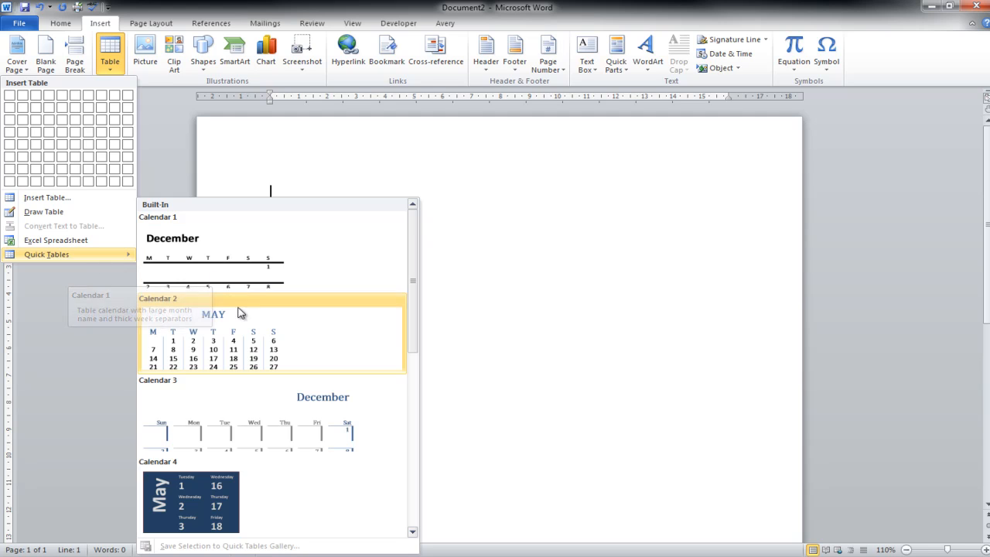
pyautogui.moveTo(418, 326); pyautogui.dragTo(440, 428)
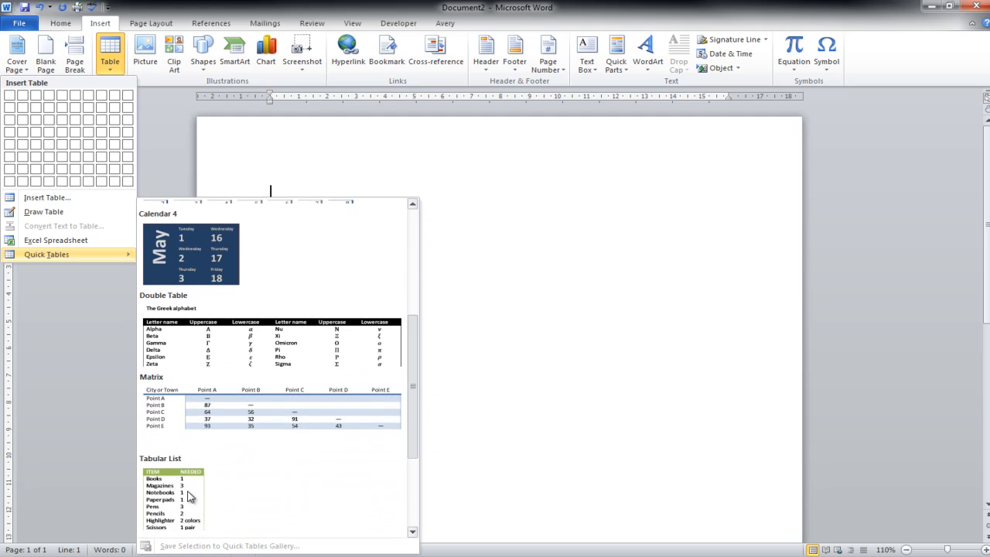
pyautogui.scroll(-1, 248, 433)
pyautogui.scroll(-3, 413, 371)
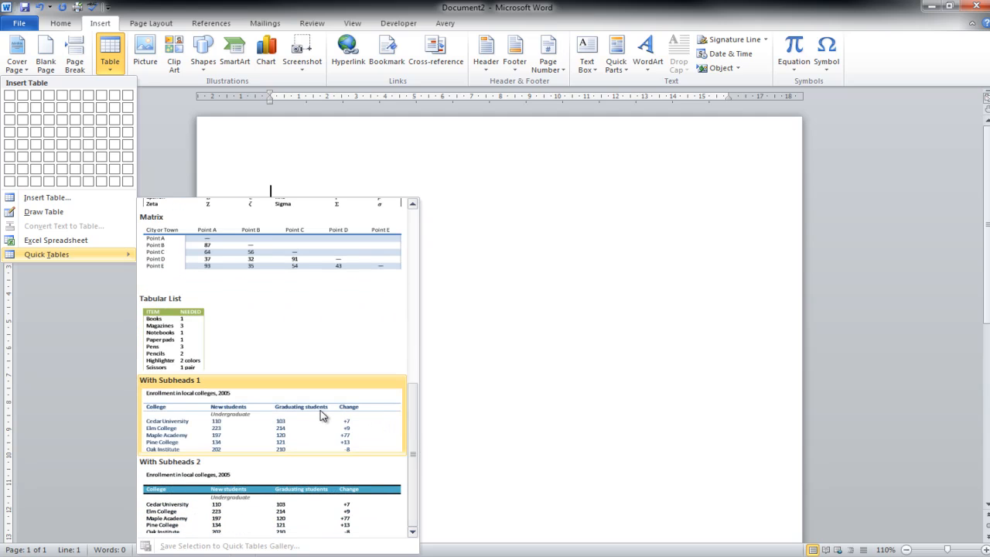
pyautogui.moveTo(412, 486); pyautogui.dragTo(412, 342)
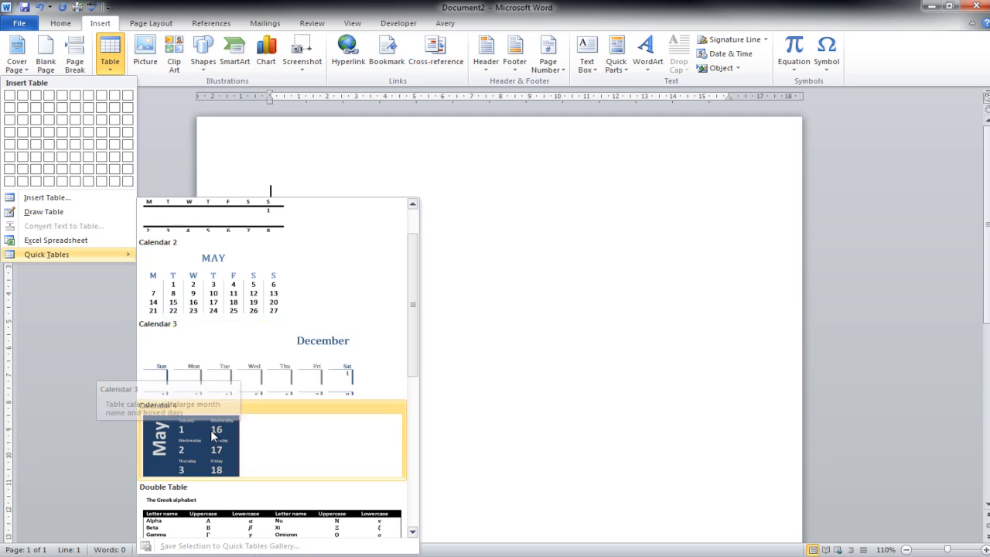
pyautogui.click(182, 444)
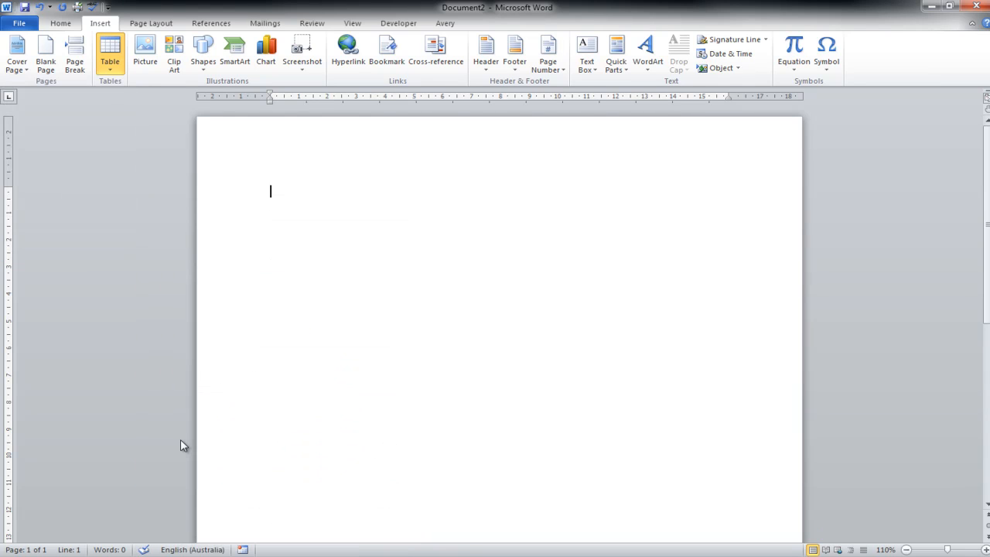
pyautogui.scroll(-2, 482, 340)
pyautogui.scroll(1, 483, 341)
# Replace the vertical month heading in the calendar table's first column with March
pyautogui.click(296, 218)
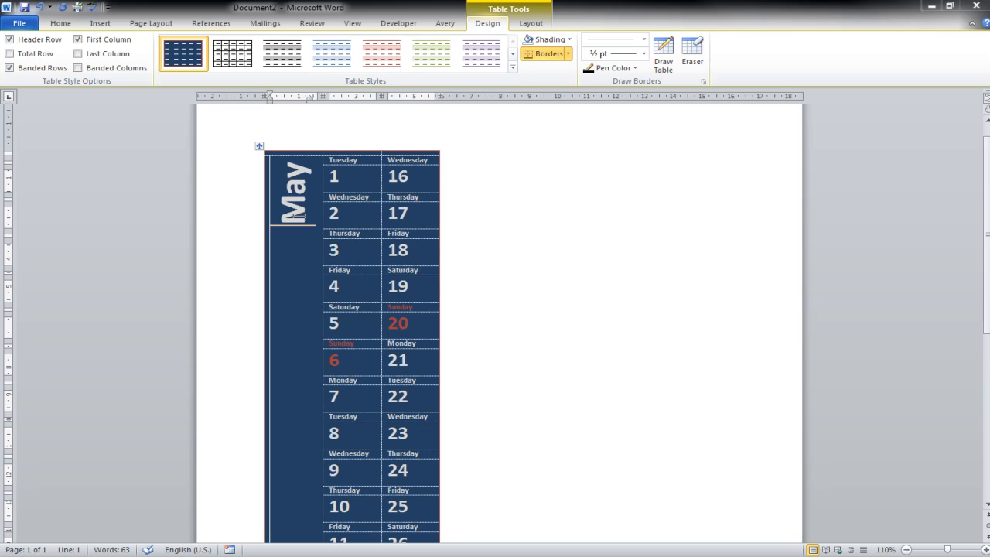
pyautogui.press('Delete')
pyautogui.press('Delete')
pyautogui.press('Delete')
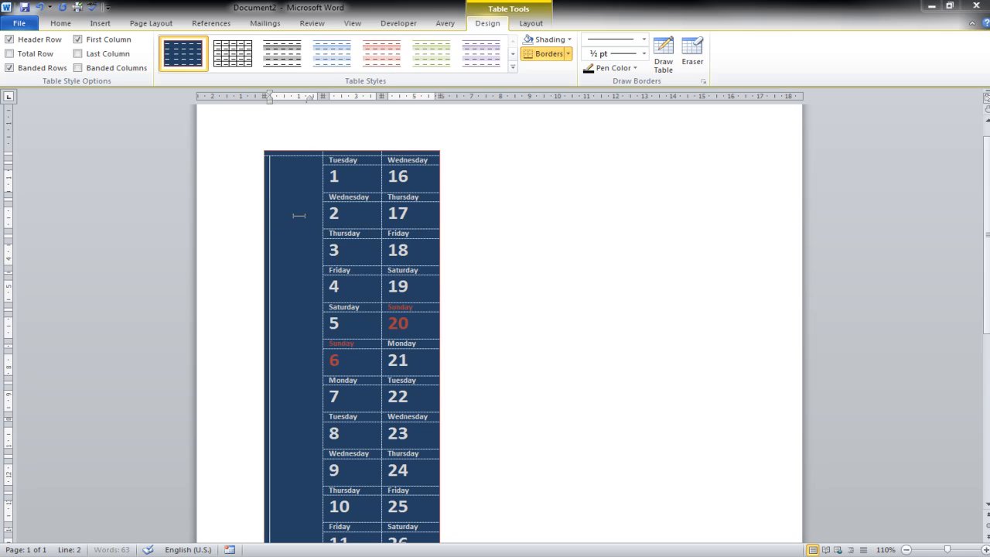
pyautogui.write('March')
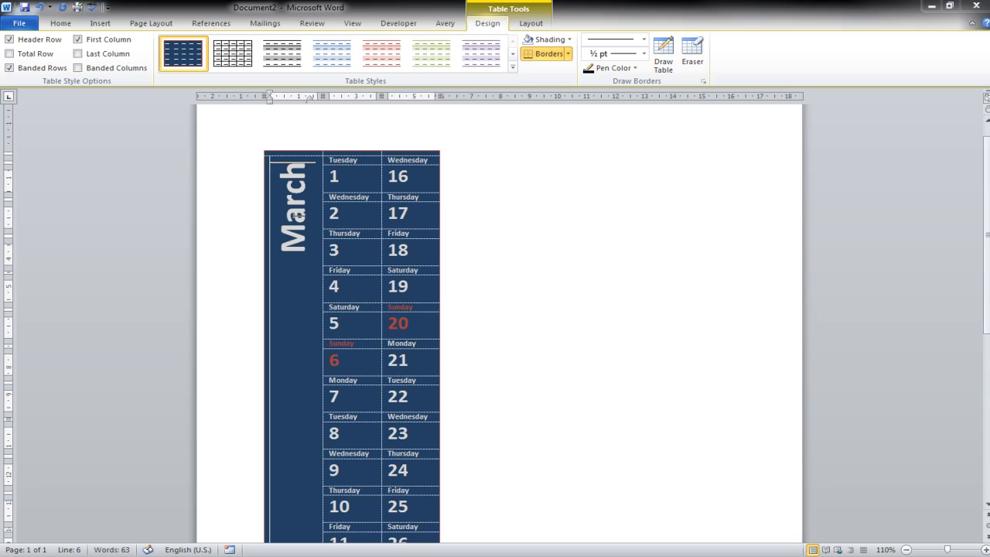
# Place the cursor in the first Tuesday cell, and undo the month heading change and the calendar table's insertion
pyautogui.click(348, 183)
pyautogui.click(345, 163)
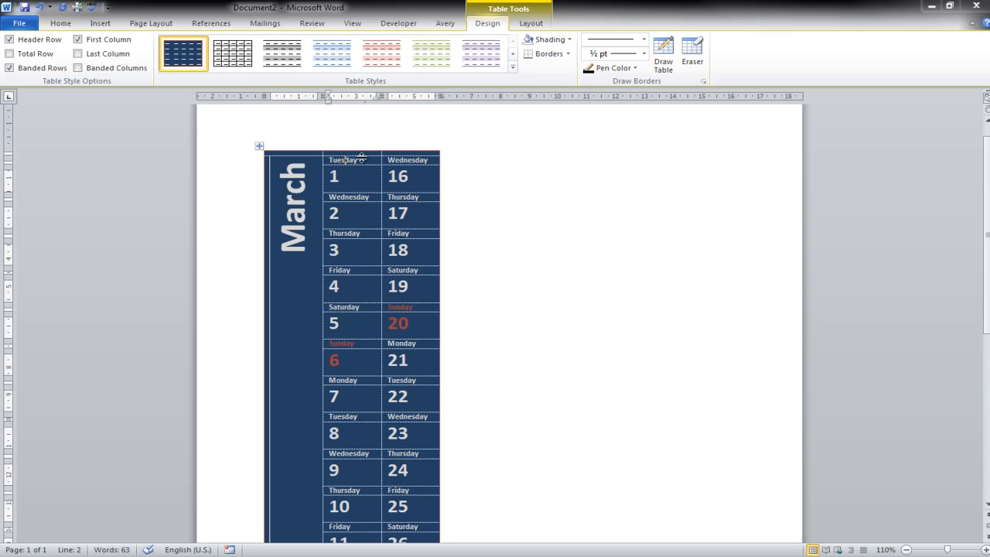
pyautogui.hotkey('shift', 'Tab')
pyautogui.write('May')
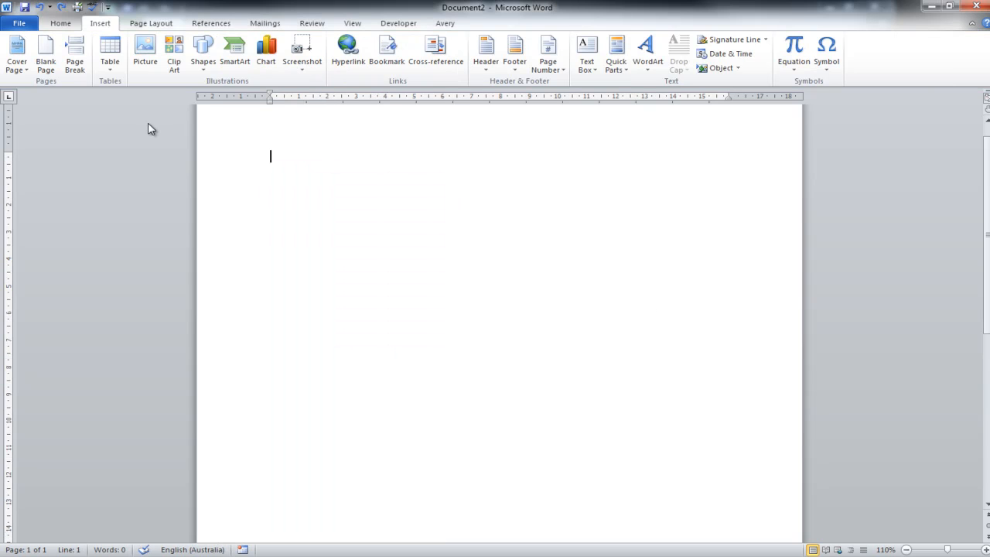
# Review the table creation options and the Quick Tables gallery, and close them without inserting a table
pyautogui.click(111, 72)
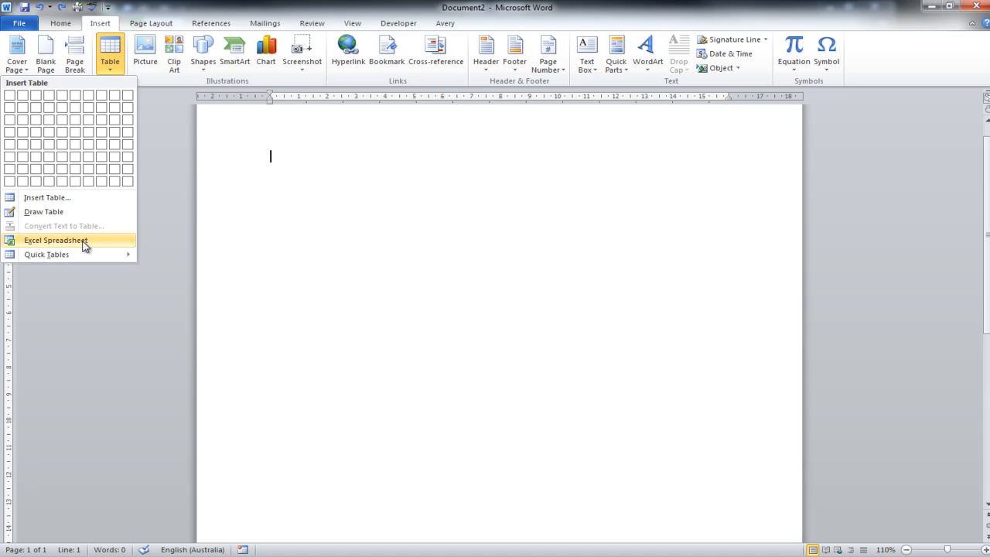
pyautogui.moveTo(86, 260)
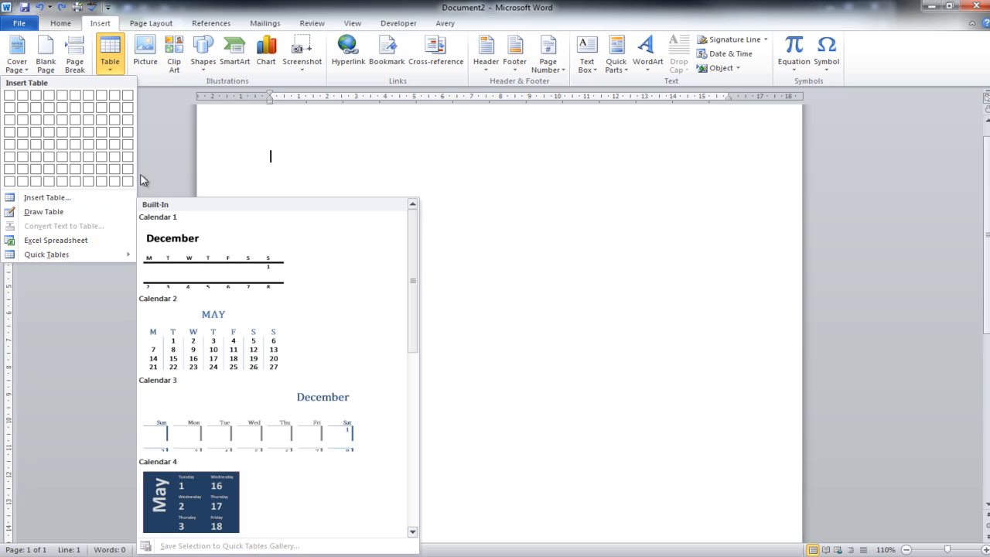
pyautogui.click(159, 162)
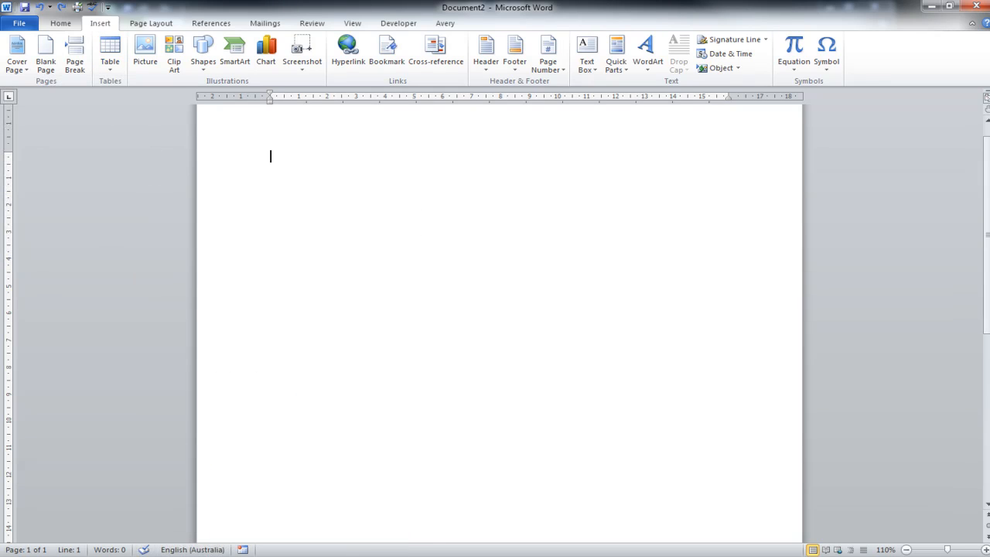